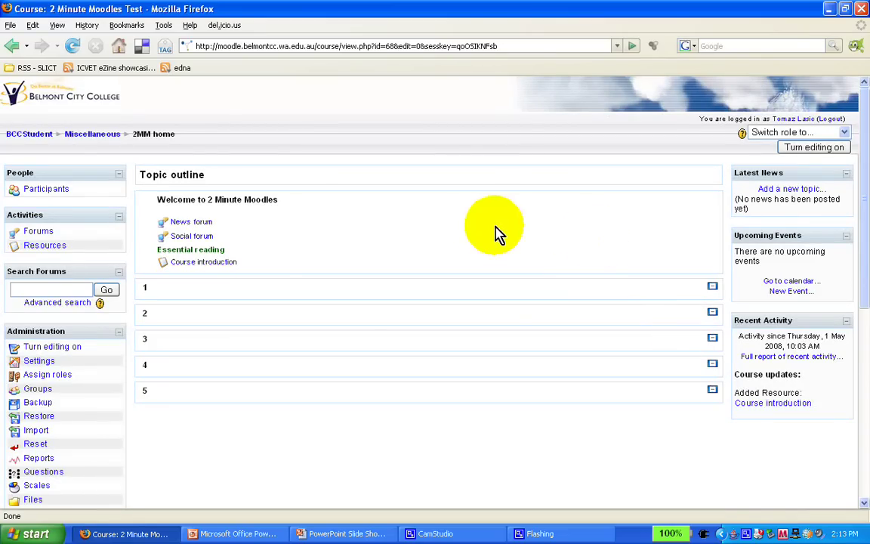
- Turn on course editing and add a file or web site link resource to the Welcome to 2 Minute Moodles section
left_click(828, 151)
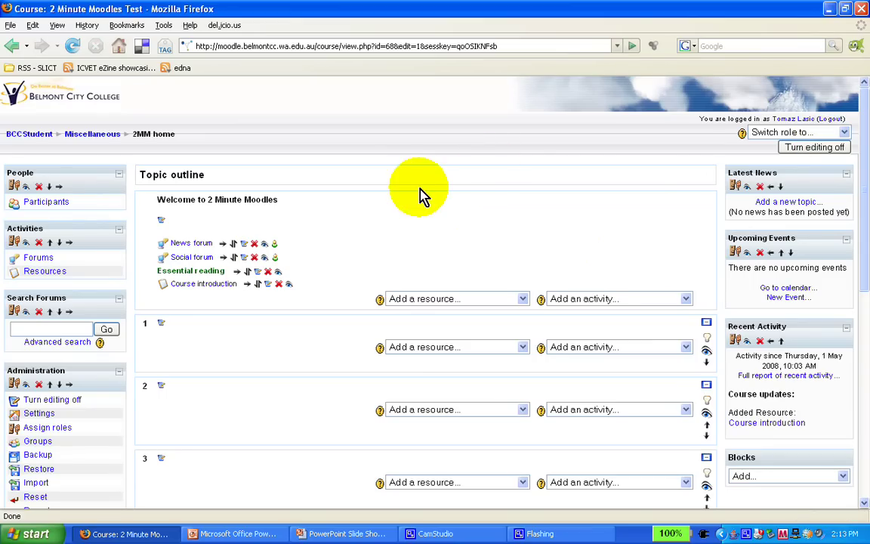
left_click(522, 299)
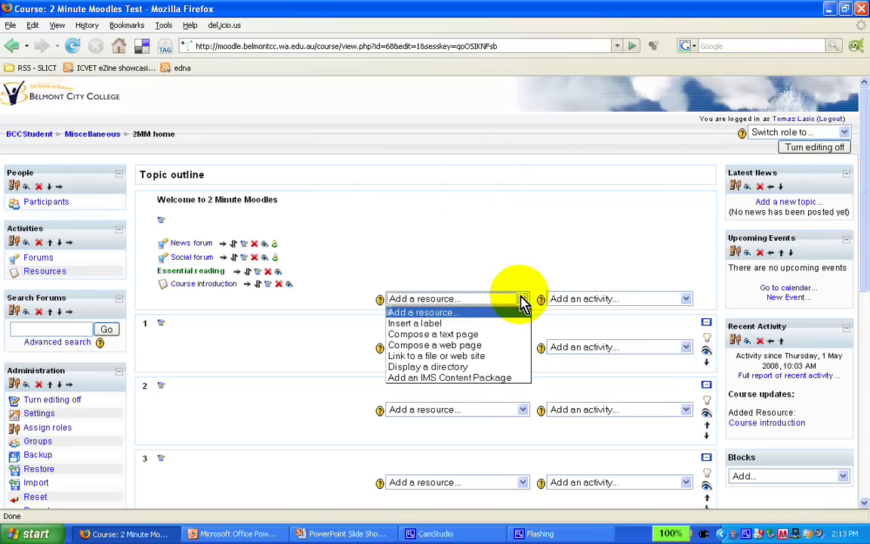
left_click(493, 356)
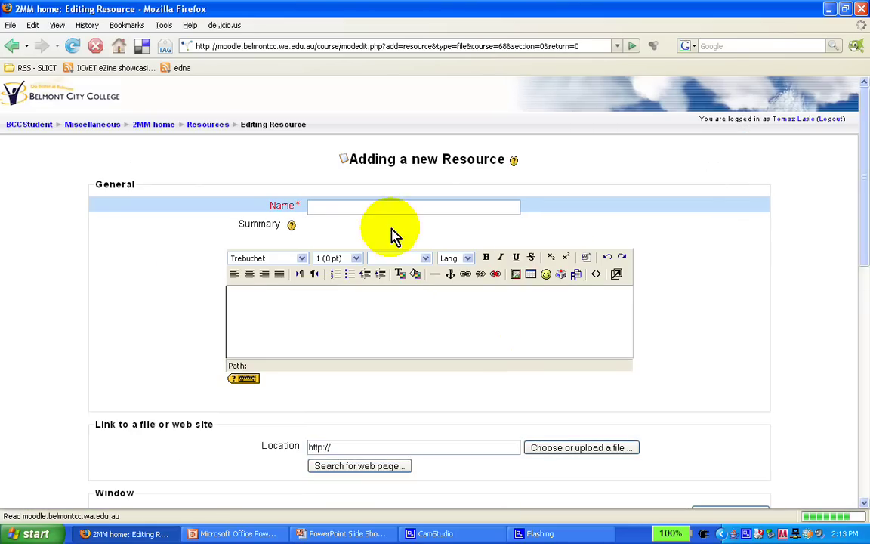
- Name the resource "Questioning skills examples" and enter "SKills examples" as its summary
left_click(372, 206)
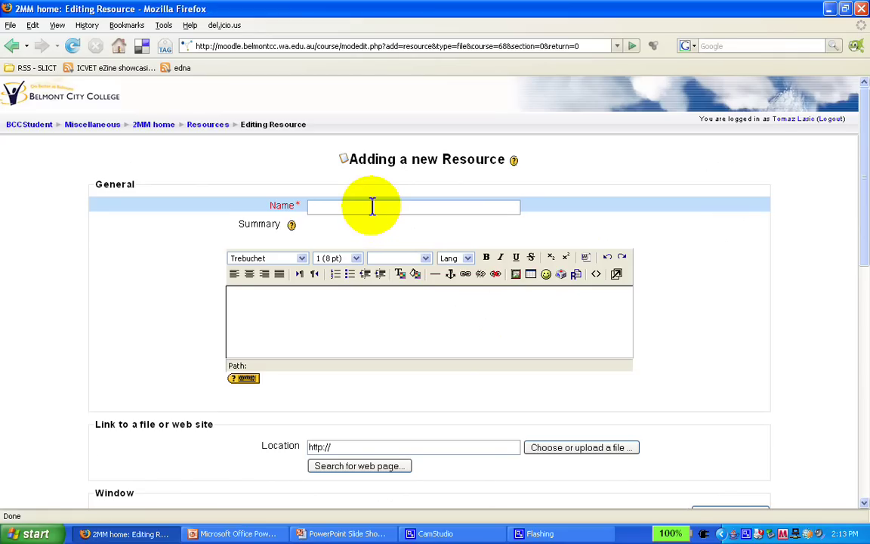
type("Questioning skills examples")
left_click(333, 306)
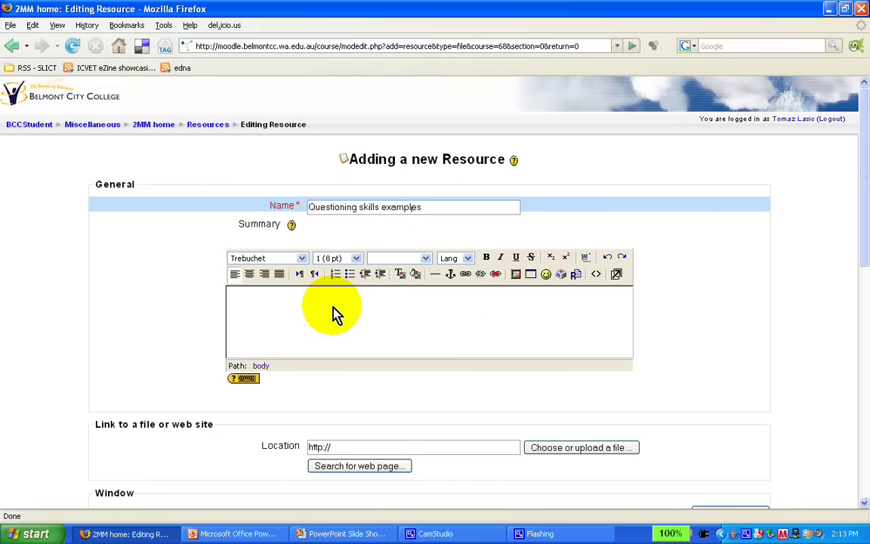
type("SKills examples")
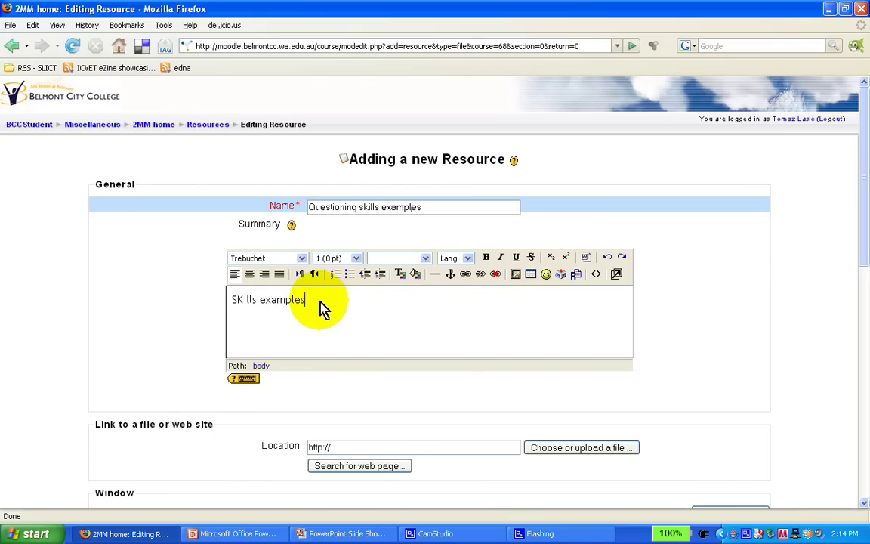
mouse_move(320, 307)
left_mouse_down()
mouse_move(232, 296)
mouse_move(334, 303)
left_mouse_up()
left_click(227, 288)
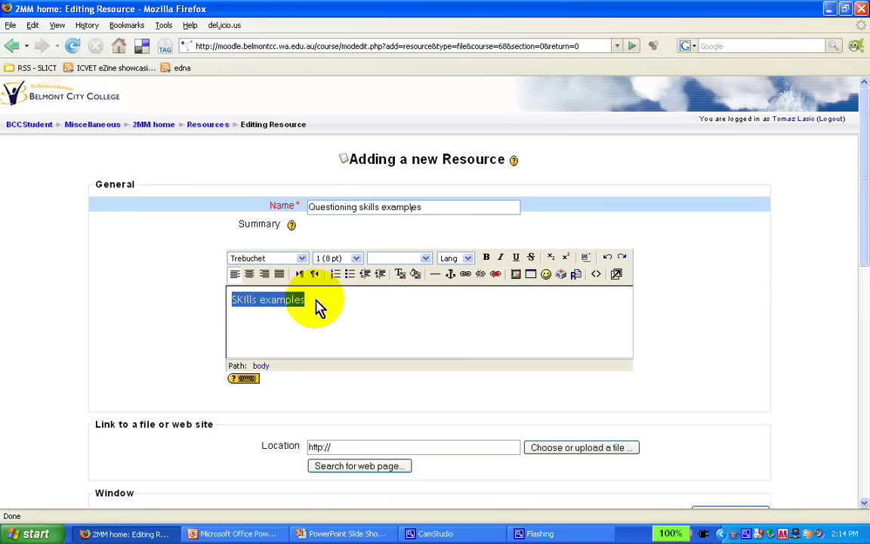
left_click(317, 307)
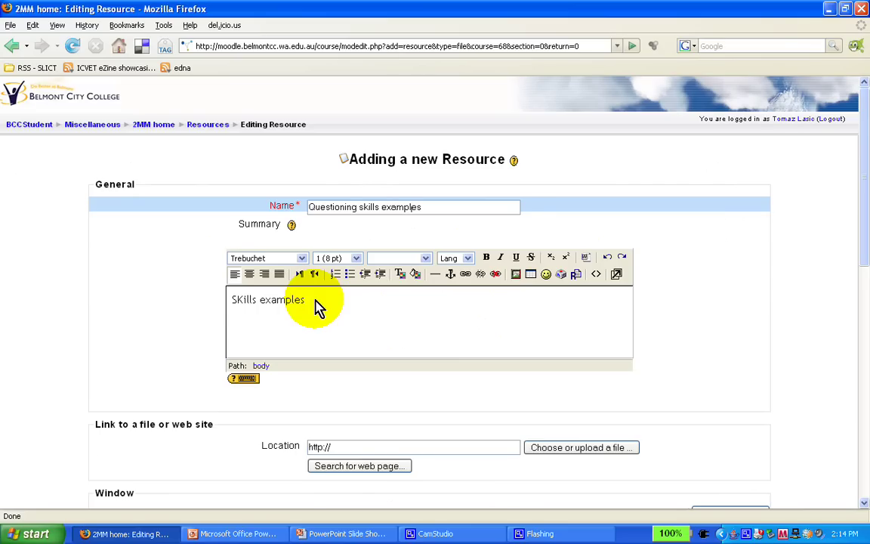
- Upload the Questioning Skills 1 document from the Desktop to the course files
scroll(382, 350, "down", 2)
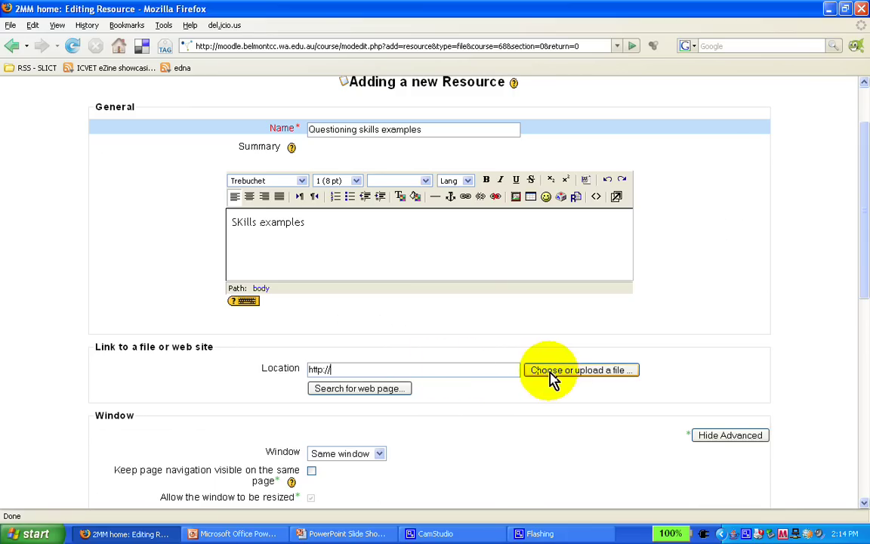
left_click(404, 368)
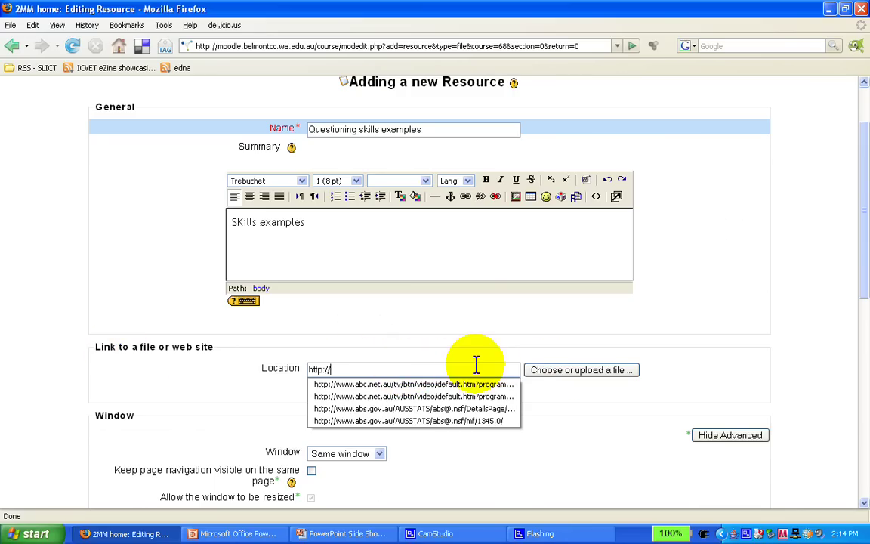
left_click(561, 375)
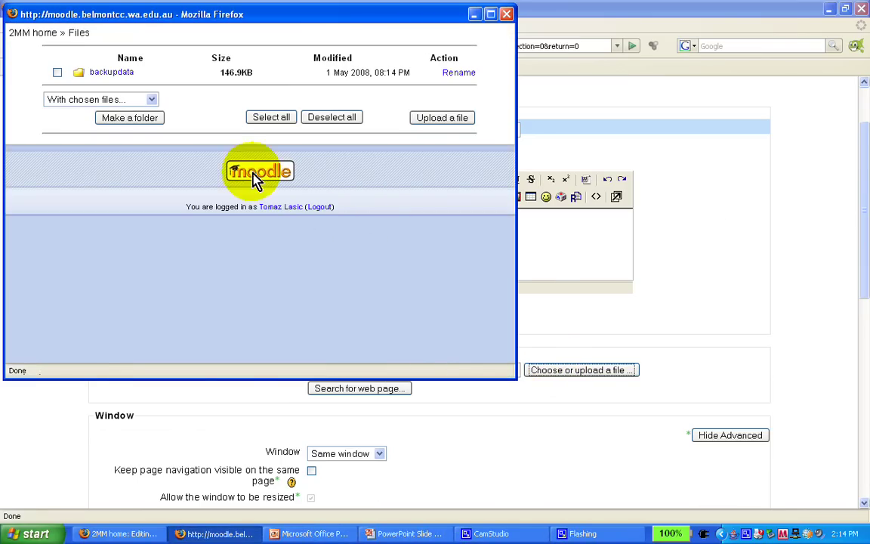
left_click(452, 123)
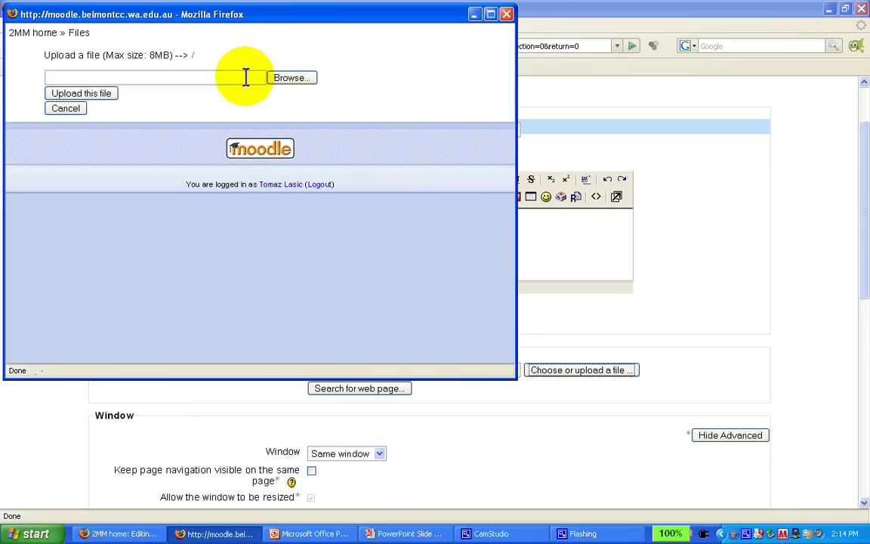
left_click(297, 84)
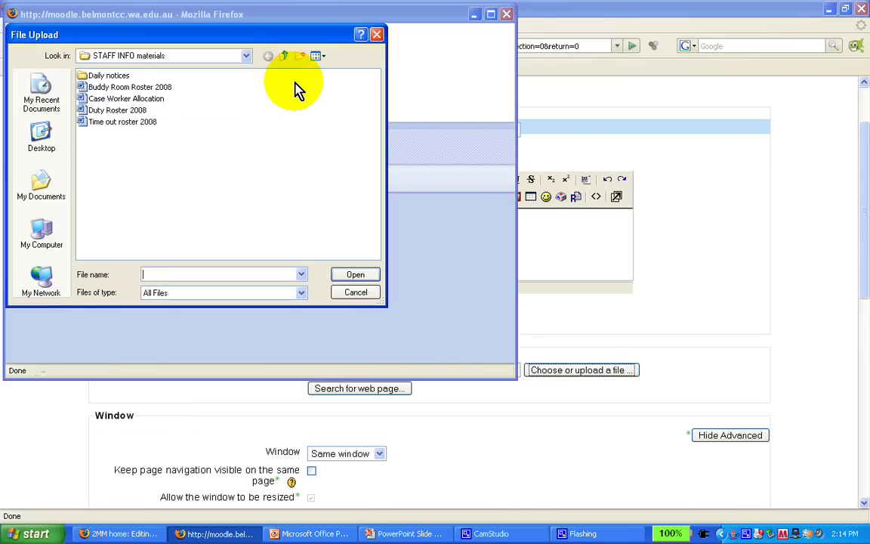
left_click(244, 58)
left_click(244, 59)
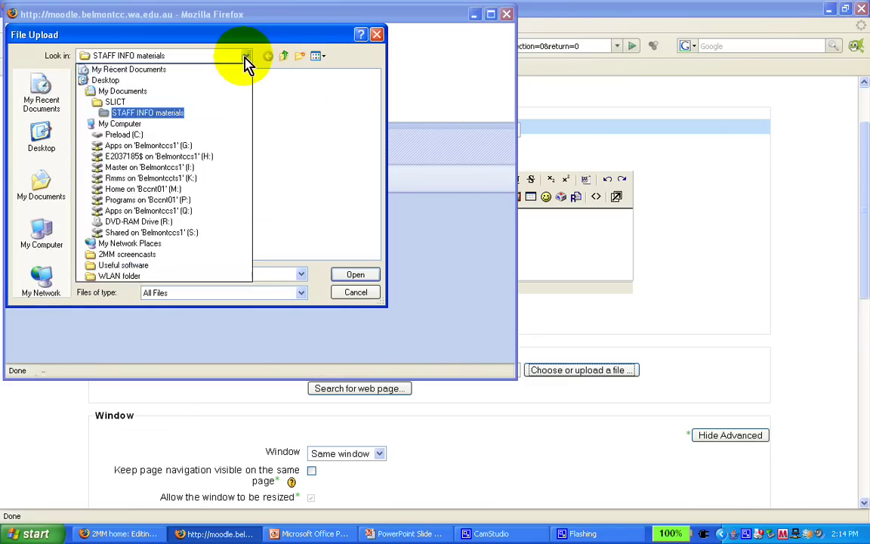
left_click(200, 78)
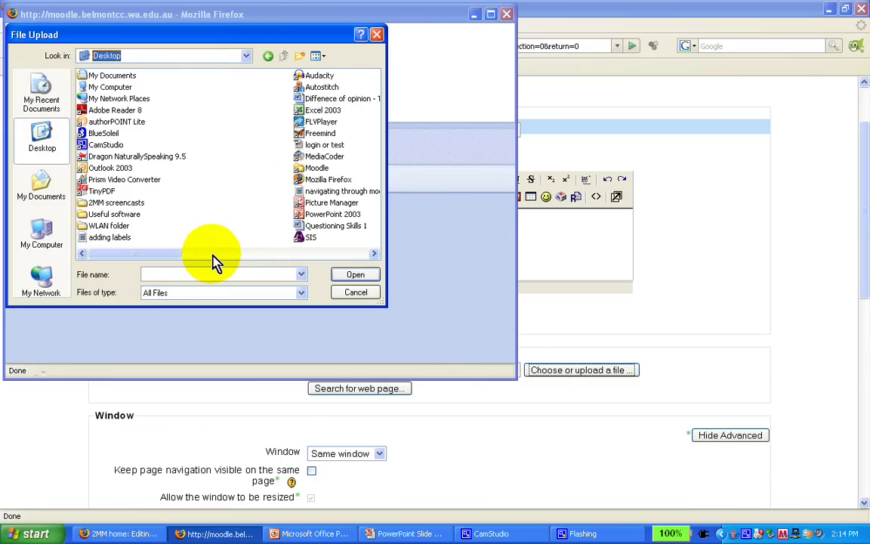
left_click(327, 228)
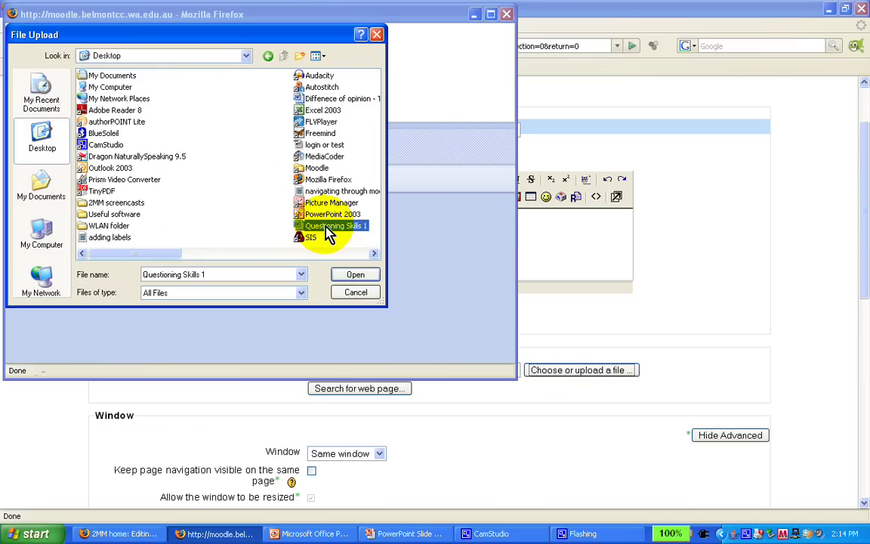
left_click(353, 276)
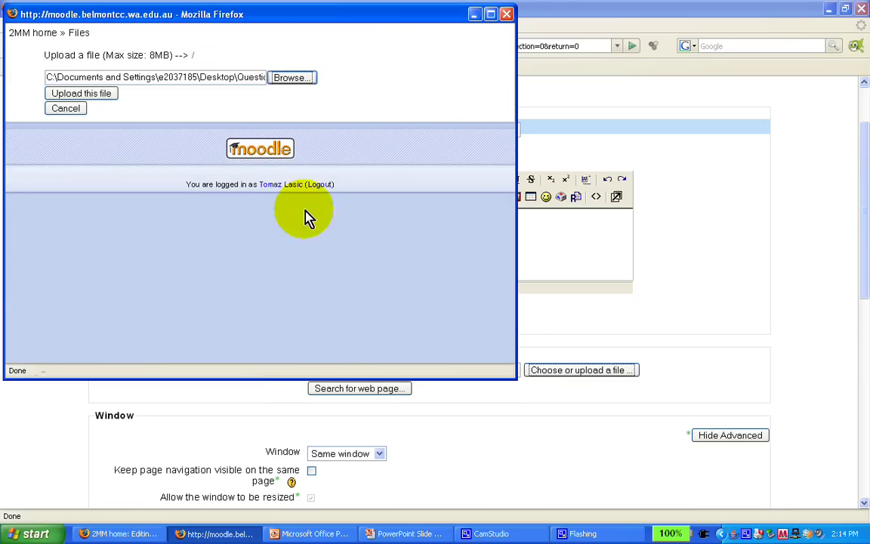
left_click(102, 95)
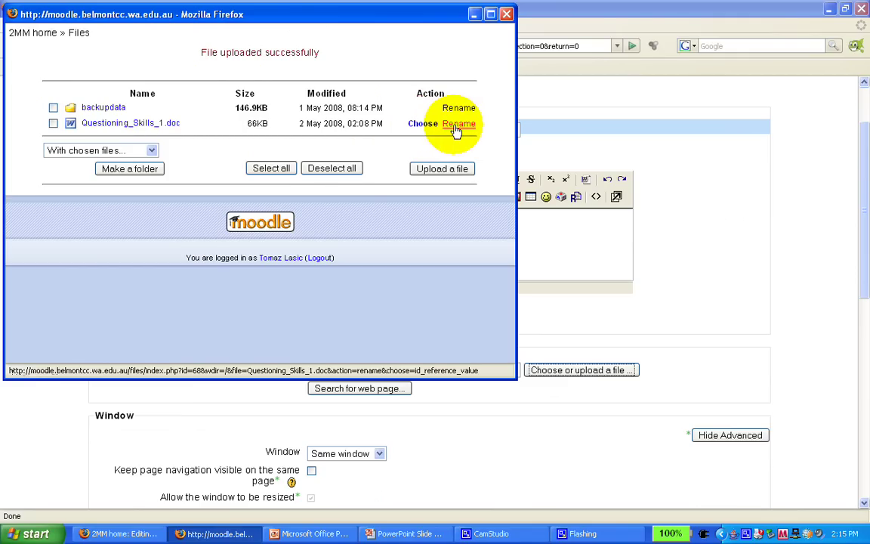
- Choose the uploaded Questioning_Skills_1.doc as the resource's link location
left_click(420, 125)
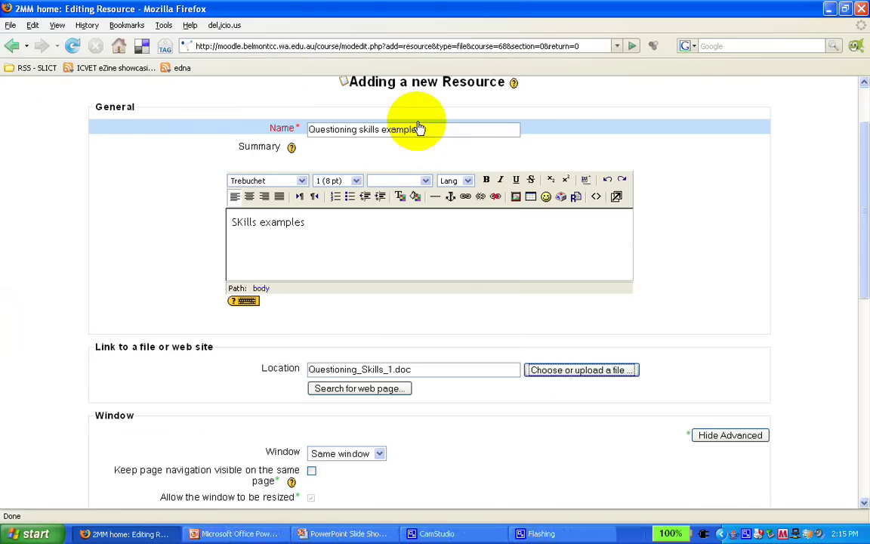
scroll(408, 287, "down", 1)
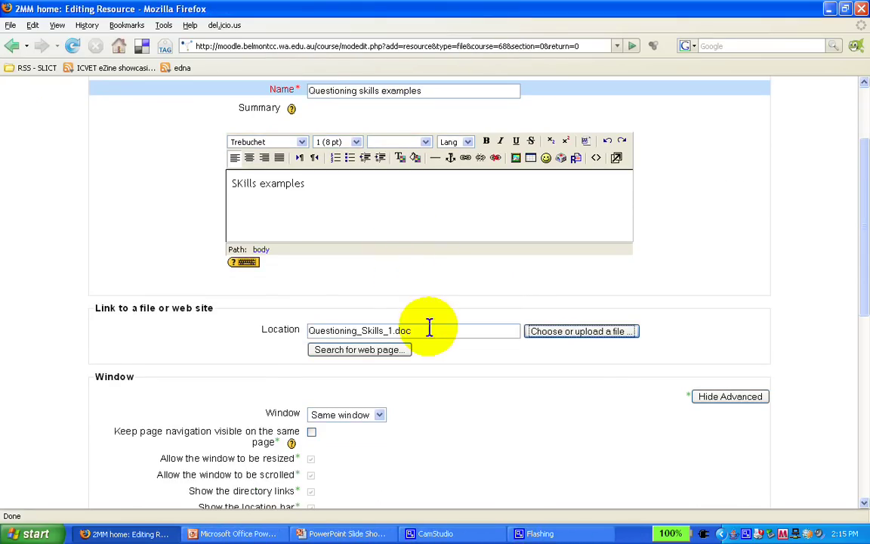
left_click_drag(414, 330, 293, 334)
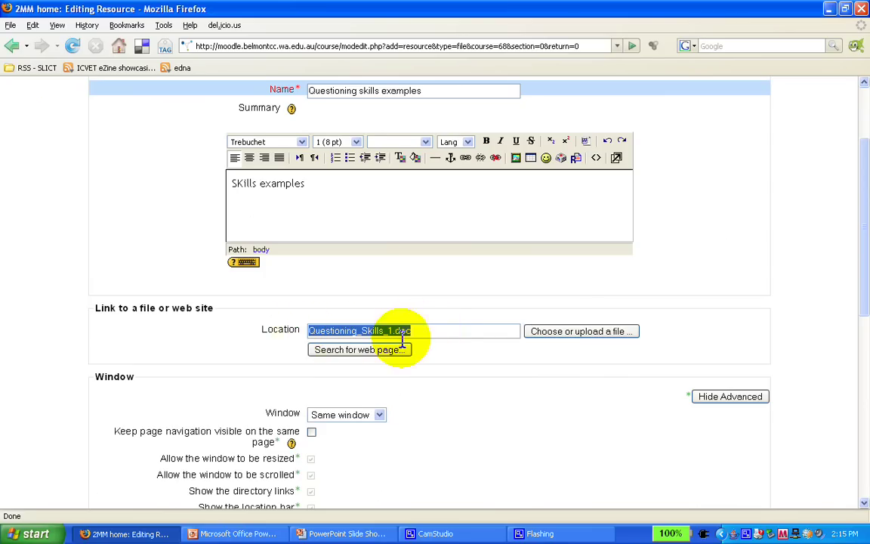
left_click(446, 348)
- Set the linked document to open in a new window
scroll(445, 348, "down", 3)
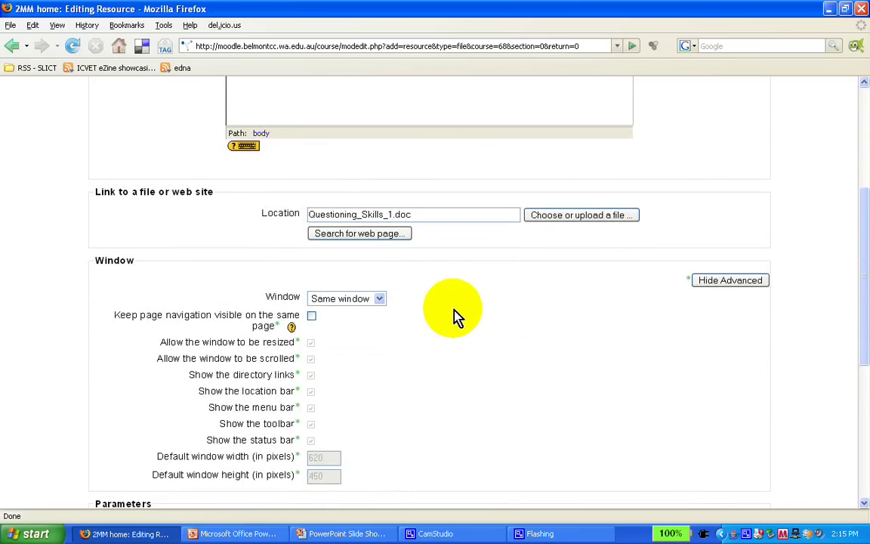
left_click(381, 304)
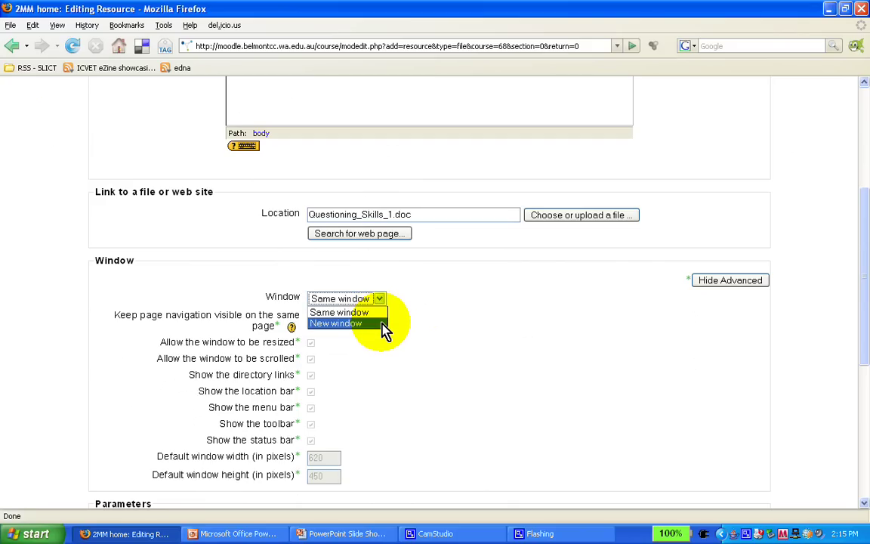
left_click(384, 324)
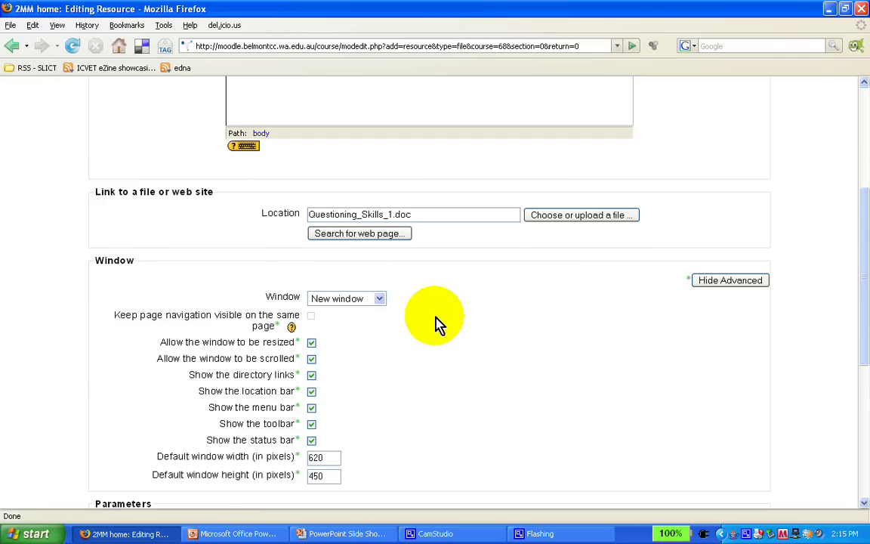
- Review the resource form from its name and summary through the window options, parameters and visibility setting
scroll(437, 324, "down", 3)
scroll(436, 323, "up", 6)
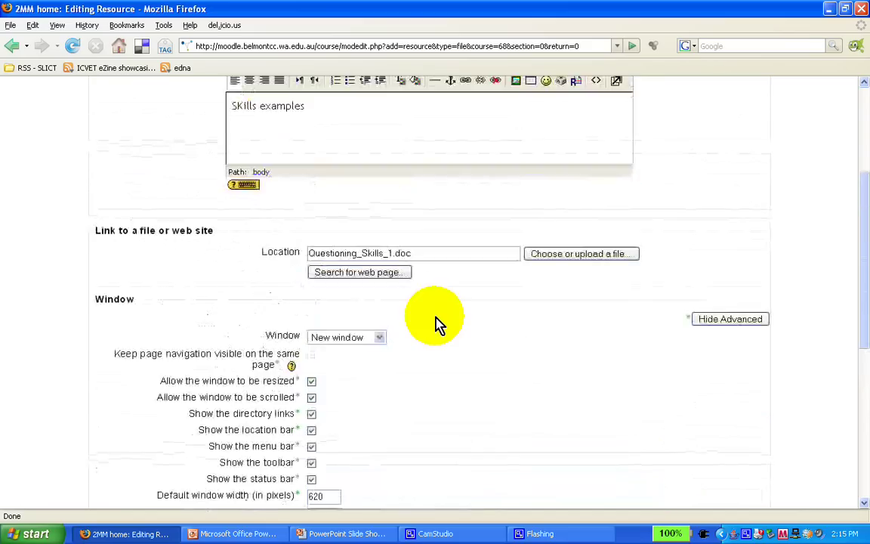
scroll(437, 323, "up", 1)
scroll(437, 323, "down", 3)
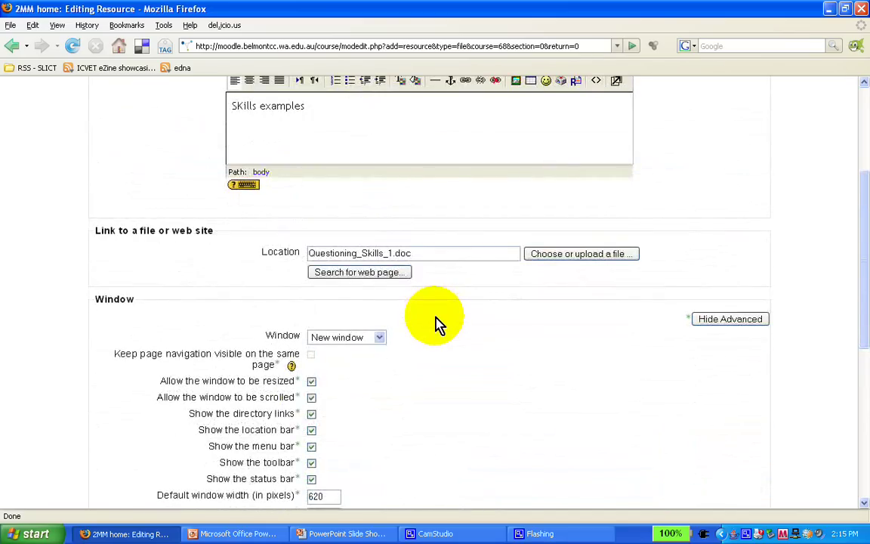
scroll(437, 323, "down", 3)
scroll(436, 323, "down", 4)
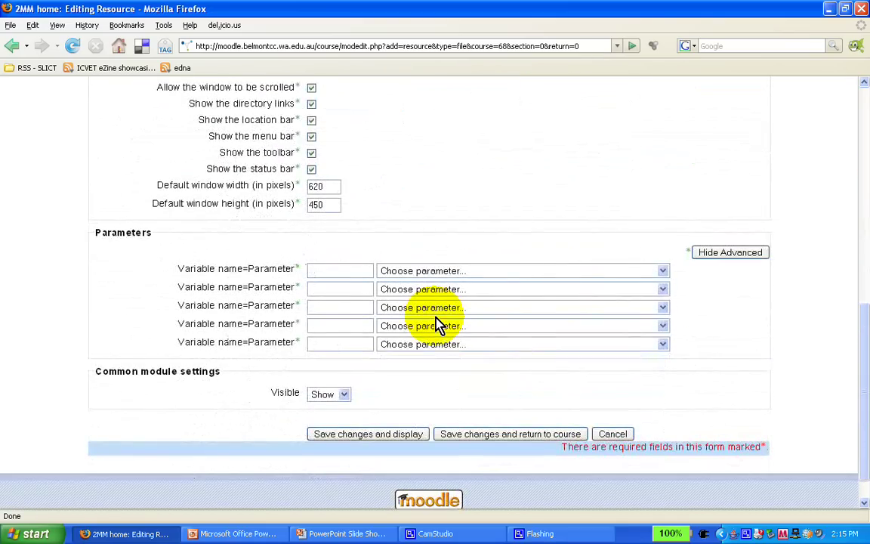
scroll(436, 323, "down", 1)
scroll(436, 323, "up", 11)
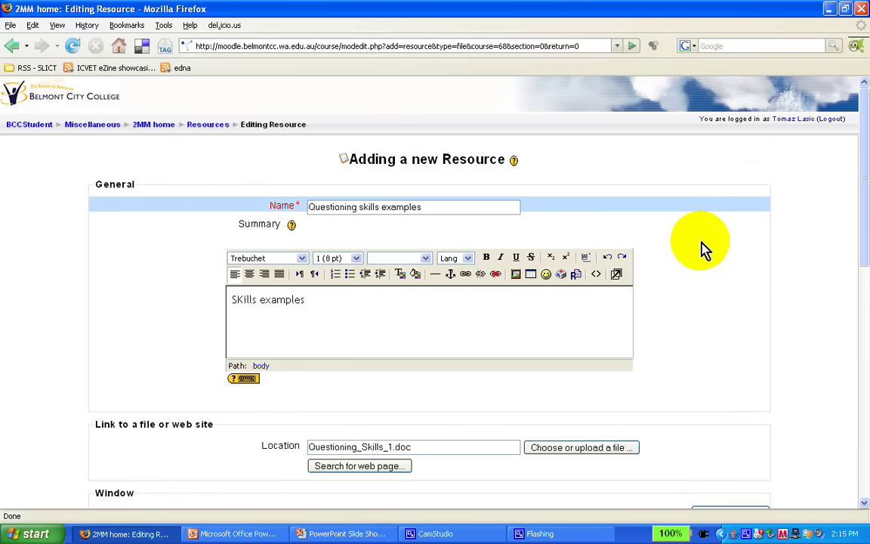
scroll(702, 250, "down", 5)
scroll(702, 250, "down", 4)
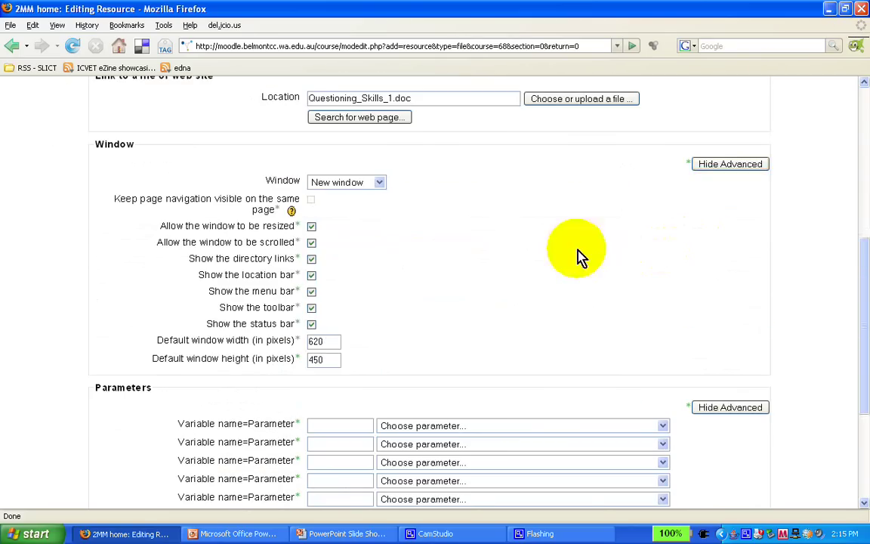
scroll(536, 258, "down", 2)
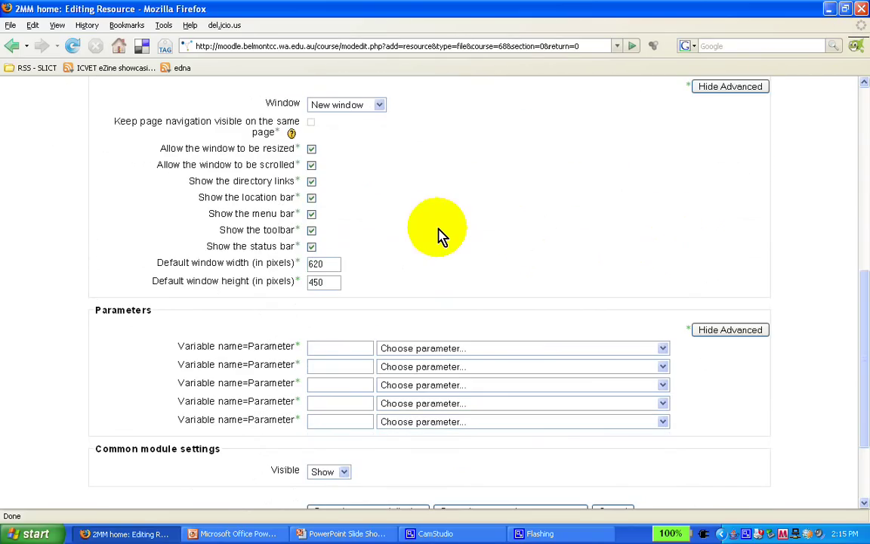
scroll(442, 237, "down", 2)
scroll(442, 236, "up", 4)
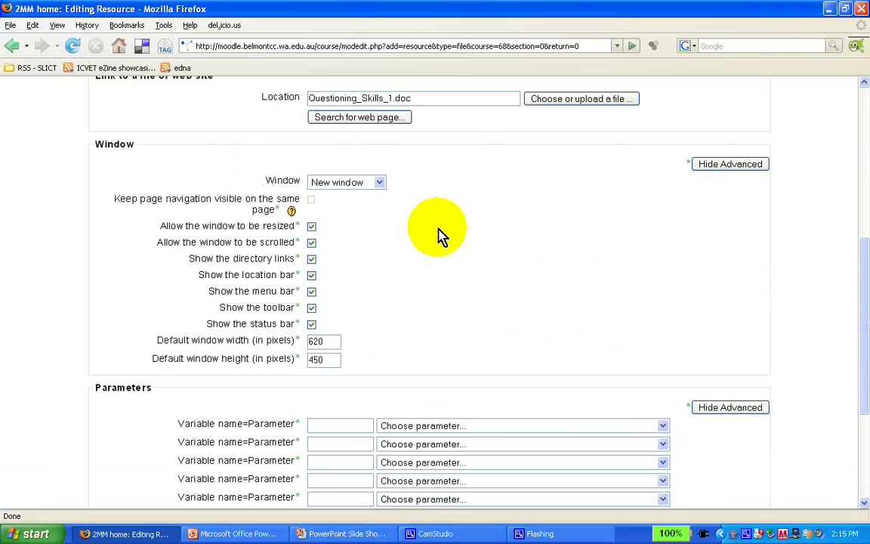
left_click(380, 183)
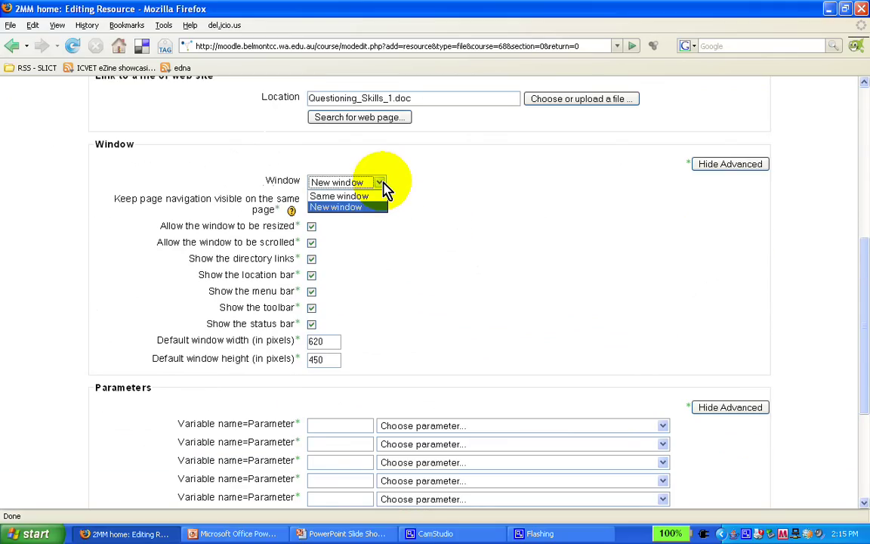
left_click(385, 189)
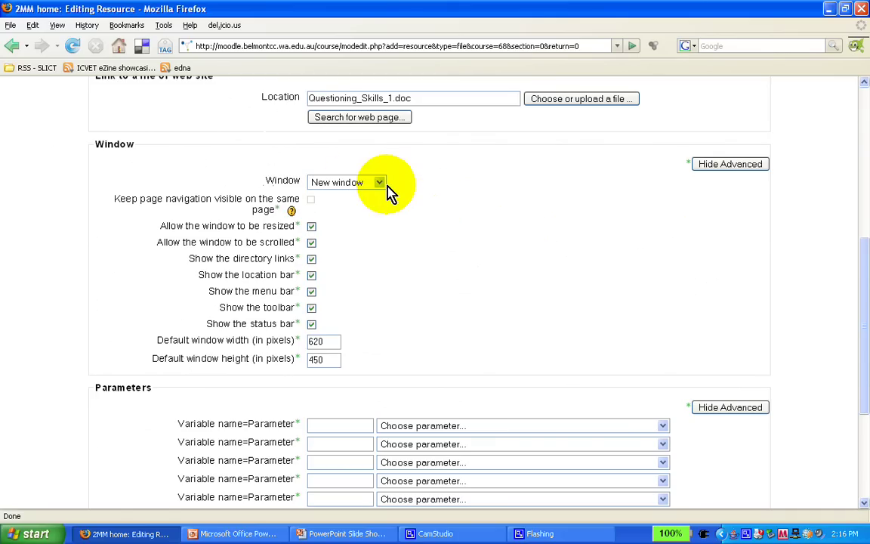
- Save the resource, return to the course page and open the Questioning skills examples link
scroll(387, 192, "down", 5)
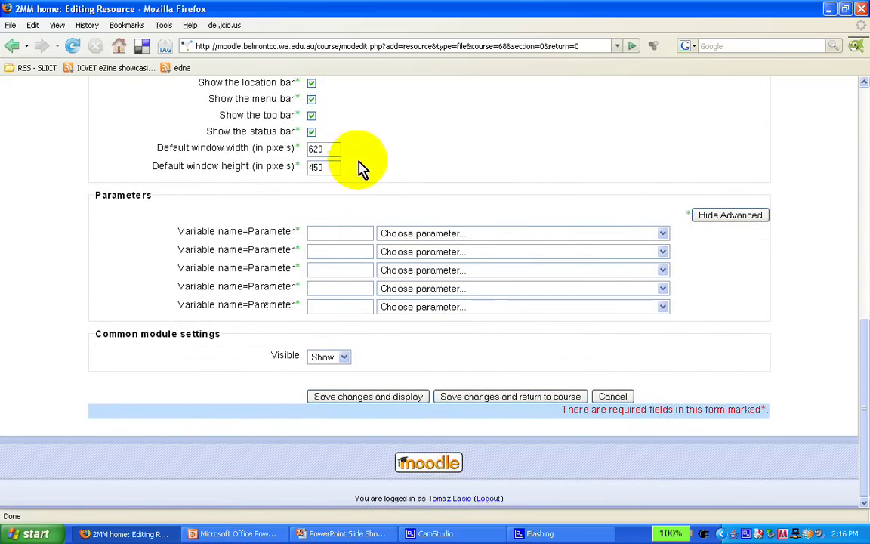
left_click(523, 402)
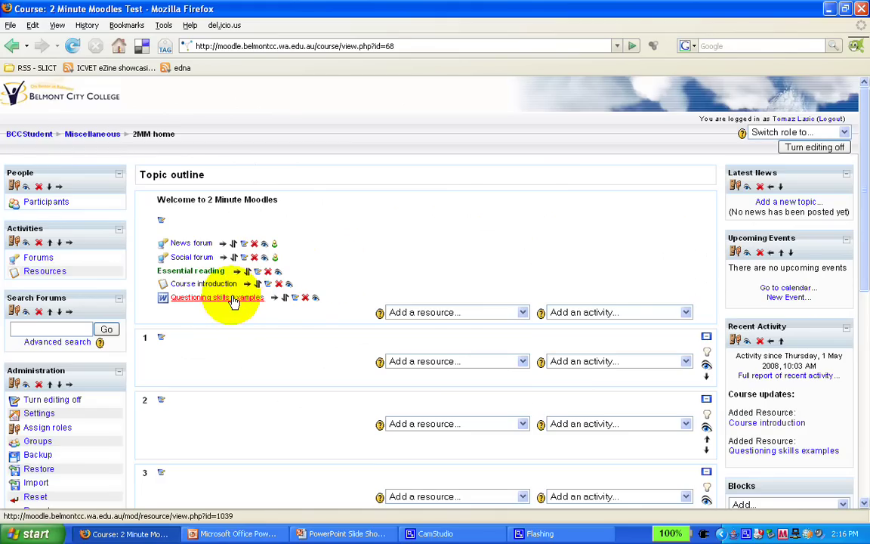
left_click(233, 299)
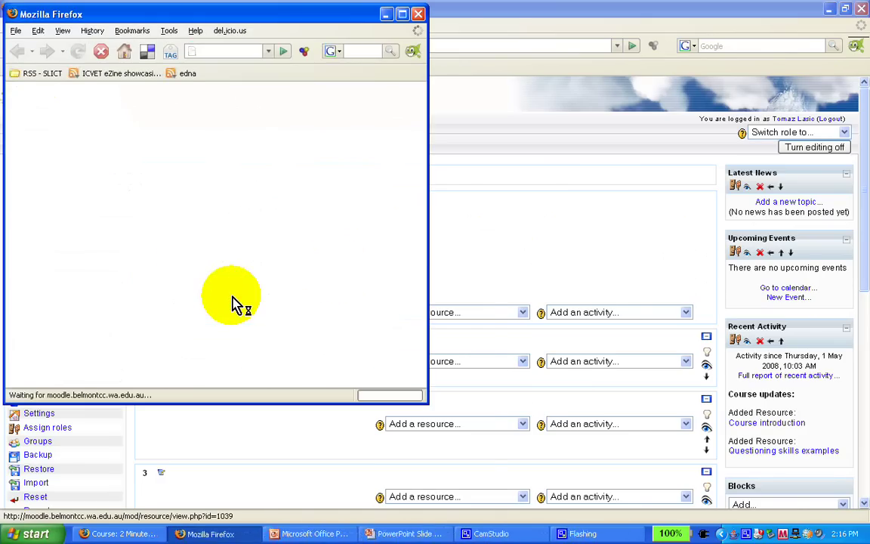